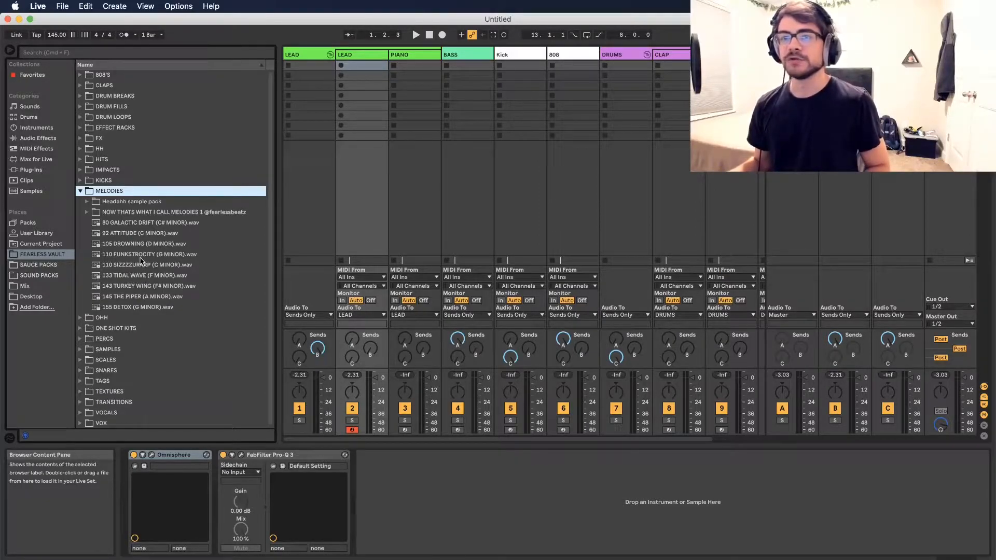
Step: Pick the 140 "DEATH MATCH" (E MINOR) melody from the NOW THATS WHAT I CALL MELODIES 1 folder and switch to the arrangement
left_click(86, 212)
left_click(168, 275)
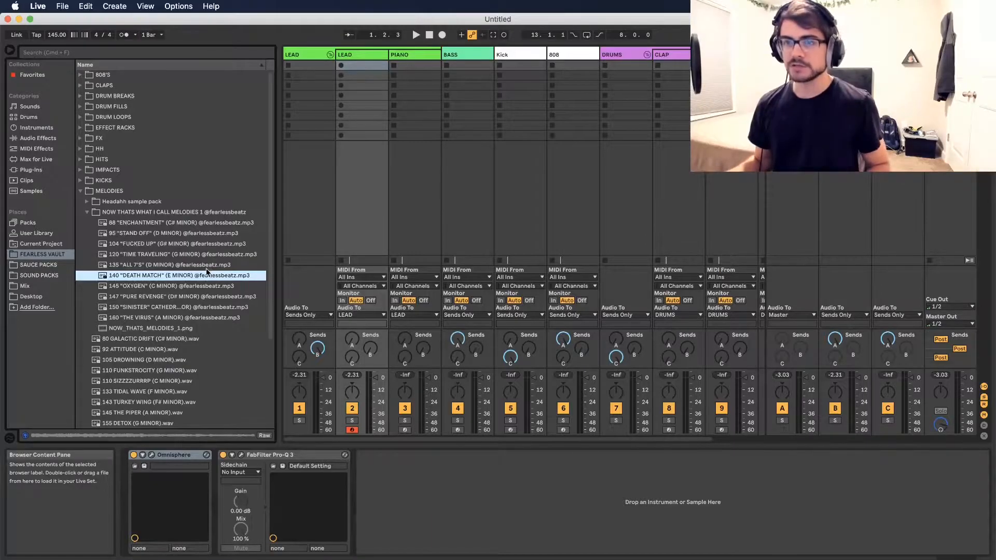
key("Tab")
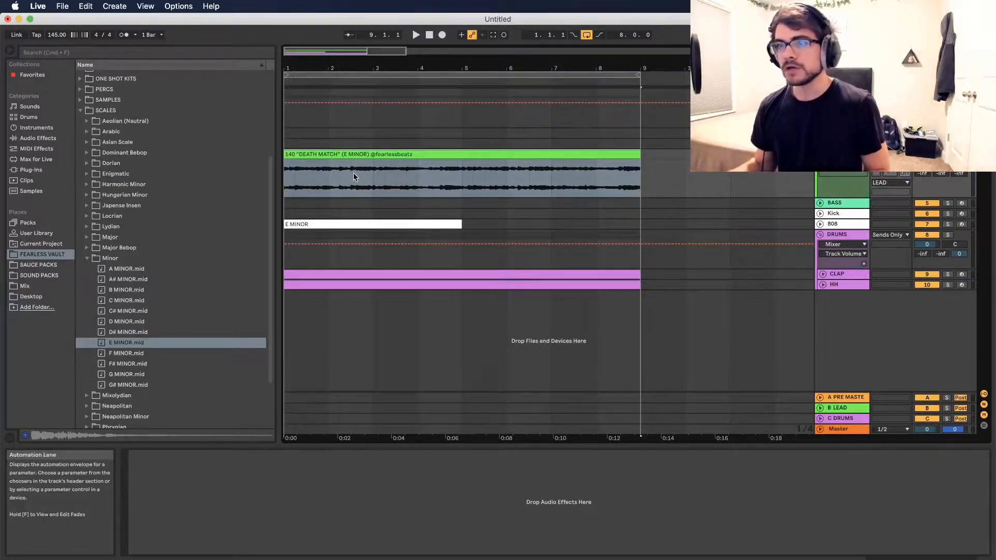
Step: Open the E MINOR clip on the 808 track, add an E3 note one bar long at its start and play it
double_click(358, 225)
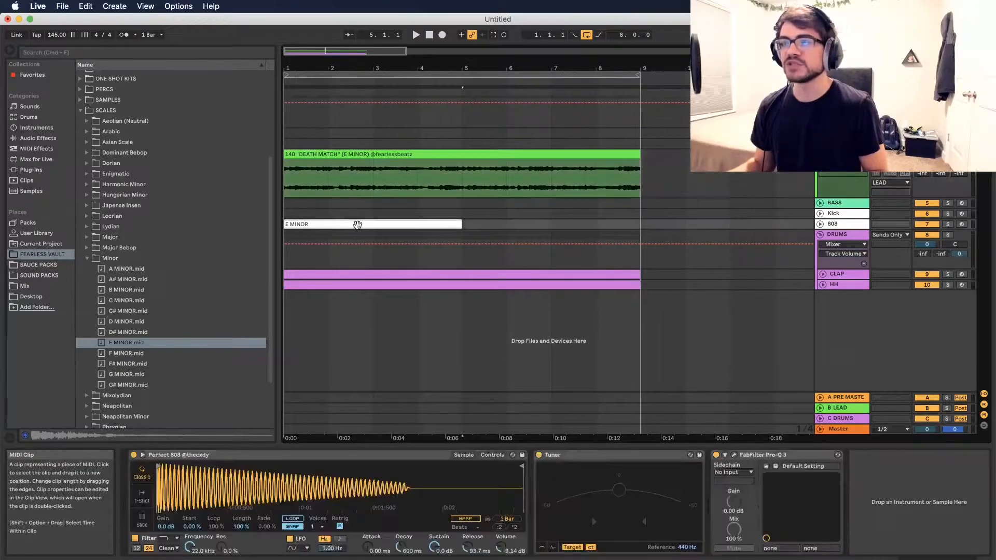
double_click(384, 305)
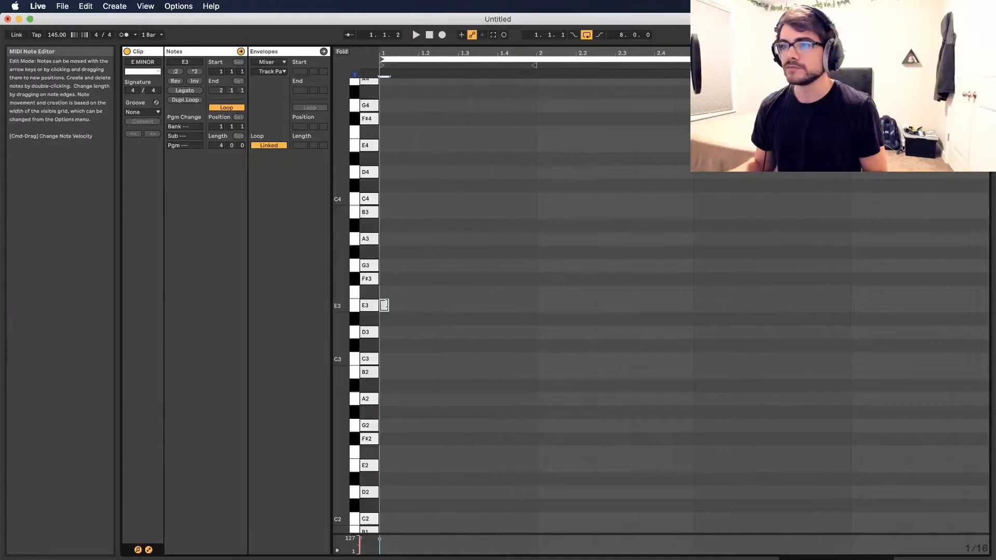
left_click_drag(388, 306, 537, 312)
key("space")
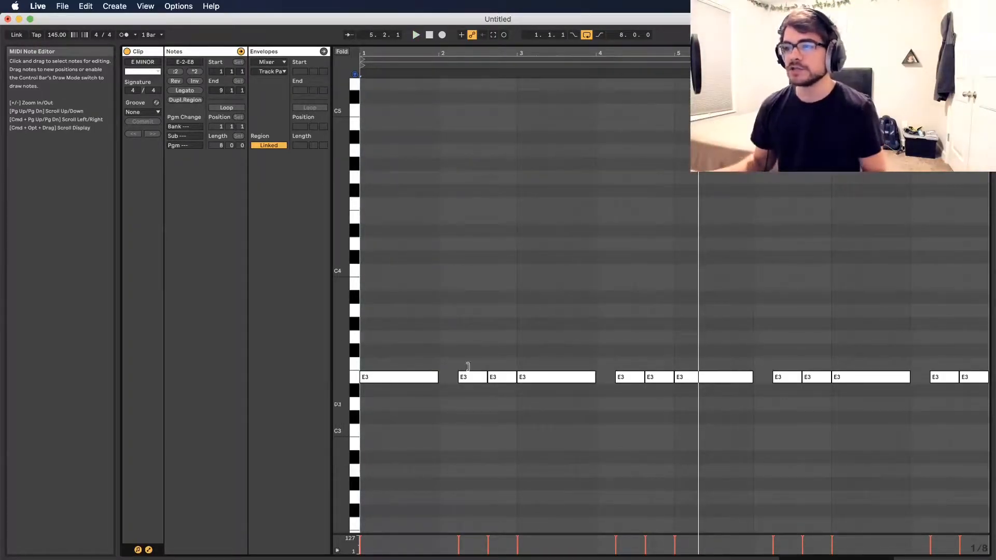
Step: Shorten the E3 note just before bar 5 and fill the freed gap with a second short E3 note
left_click_drag(415, 349, 975, 429)
left_click(821, 429)
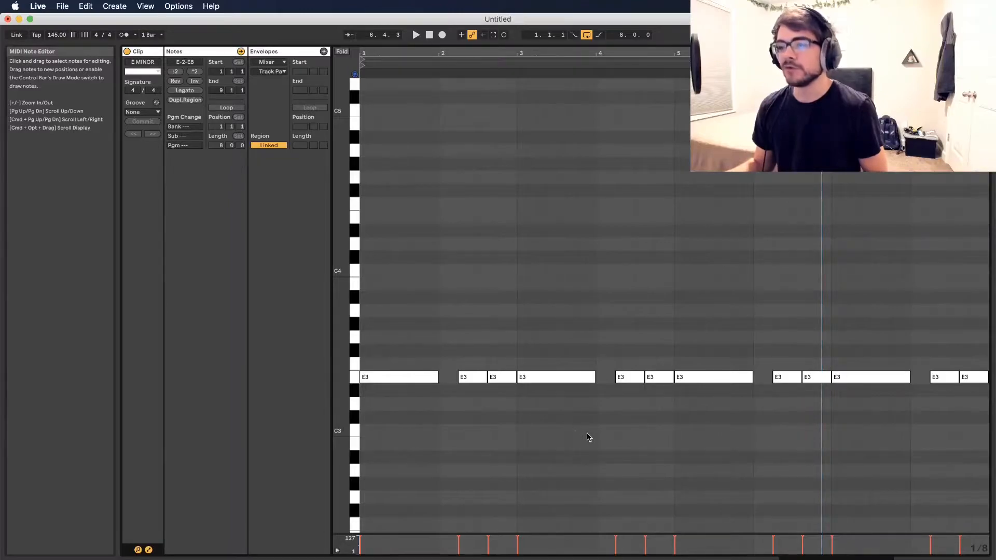
left_click(688, 408)
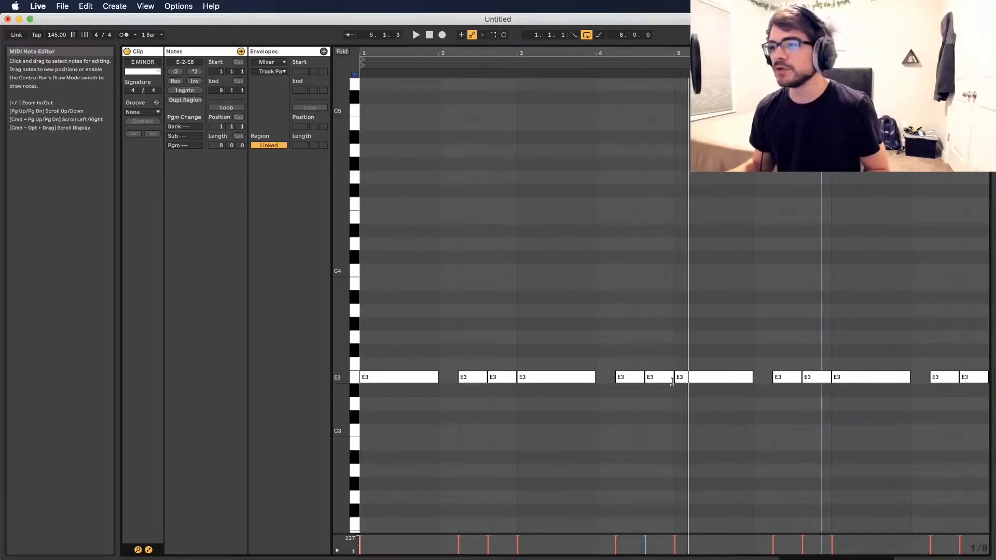
left_click_drag(672, 382, 654, 382)
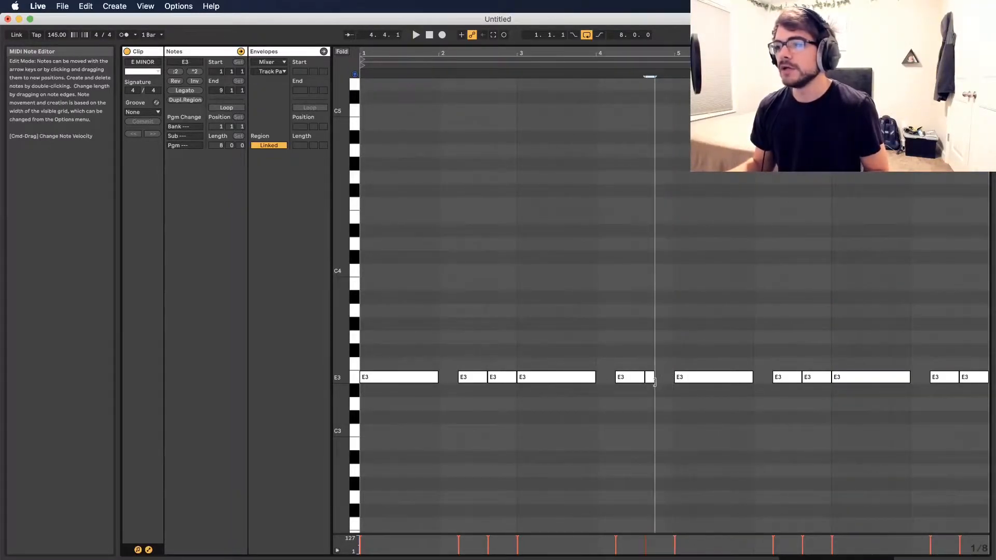
double_click(664, 377)
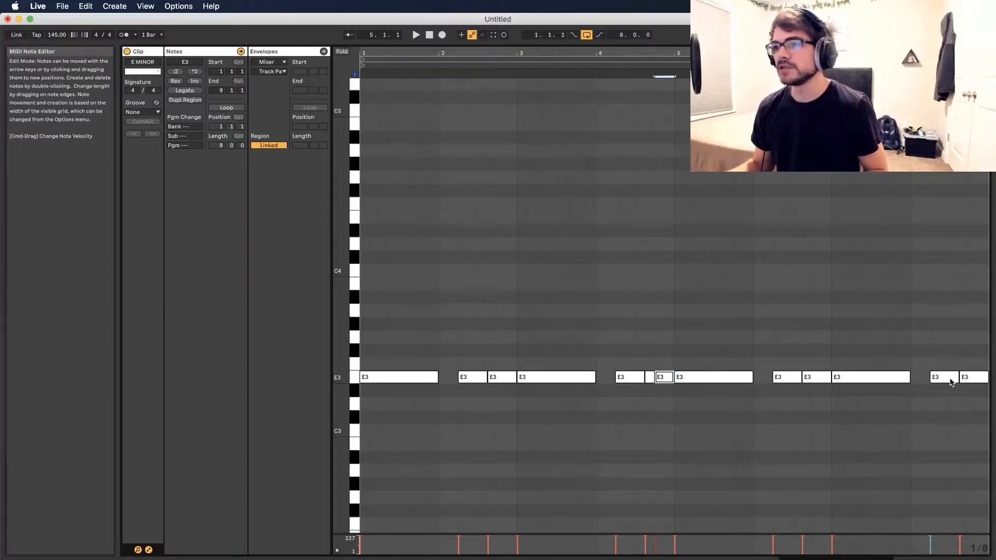
Step: Raise the last two E3 notes in bar 8 in pitch, the first one to G3, and play the pattern
left_click_drag(940, 52, 940, 54)
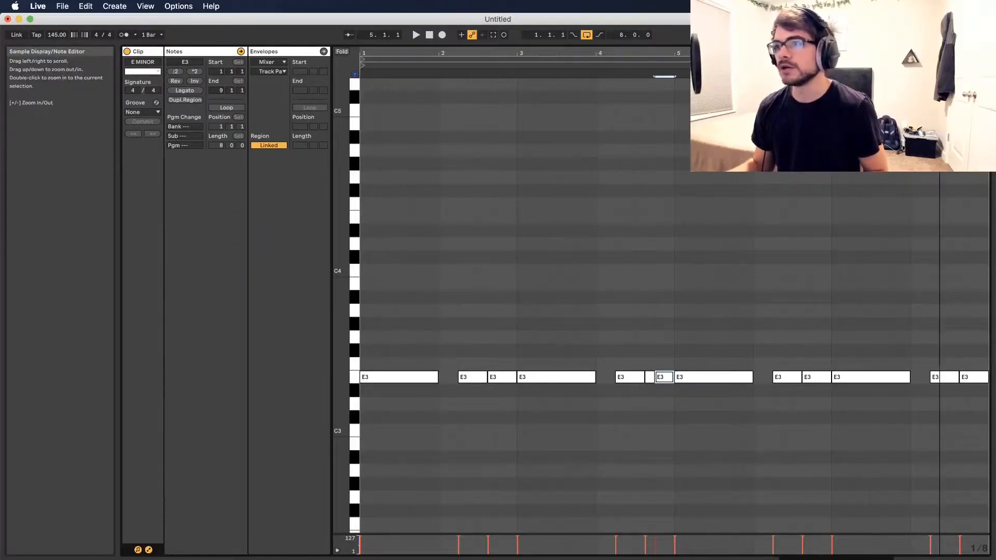
left_click_drag(942, 378, 945, 343)
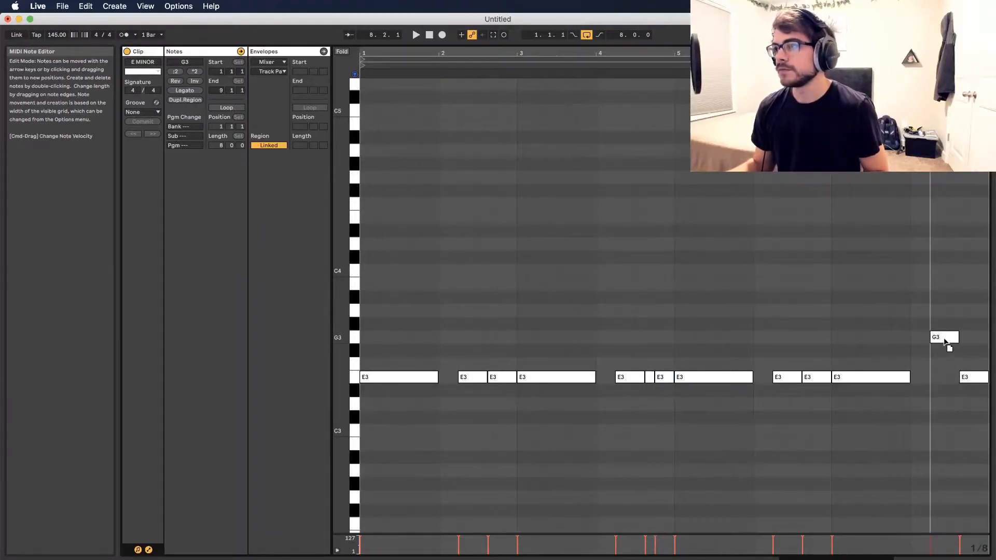
left_click_drag(962, 380, 962, 348)
key("space")
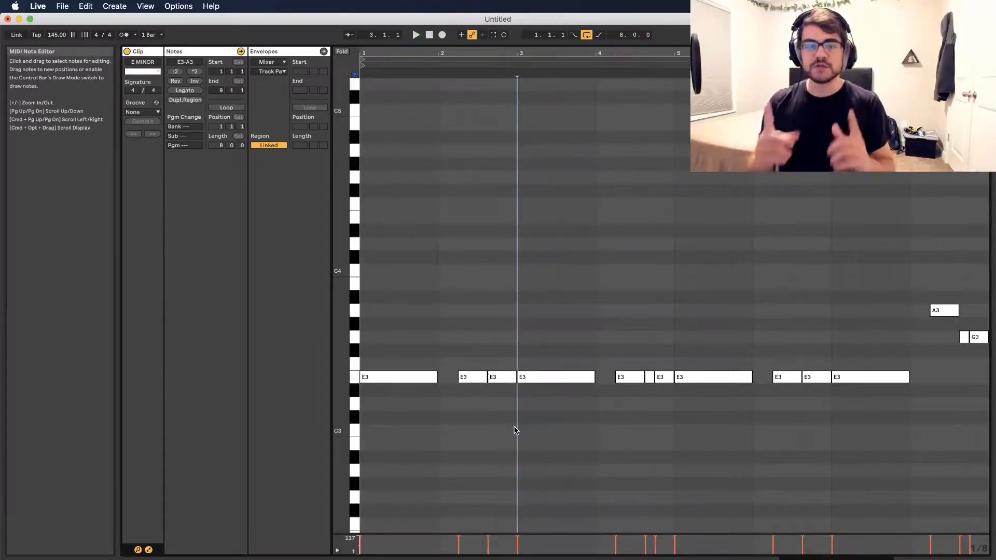
Step: Examine the opening E3 rhythm, the split note before bar 5 and the pitch changes in bar 8
left_click_drag(404, 349, 493, 395)
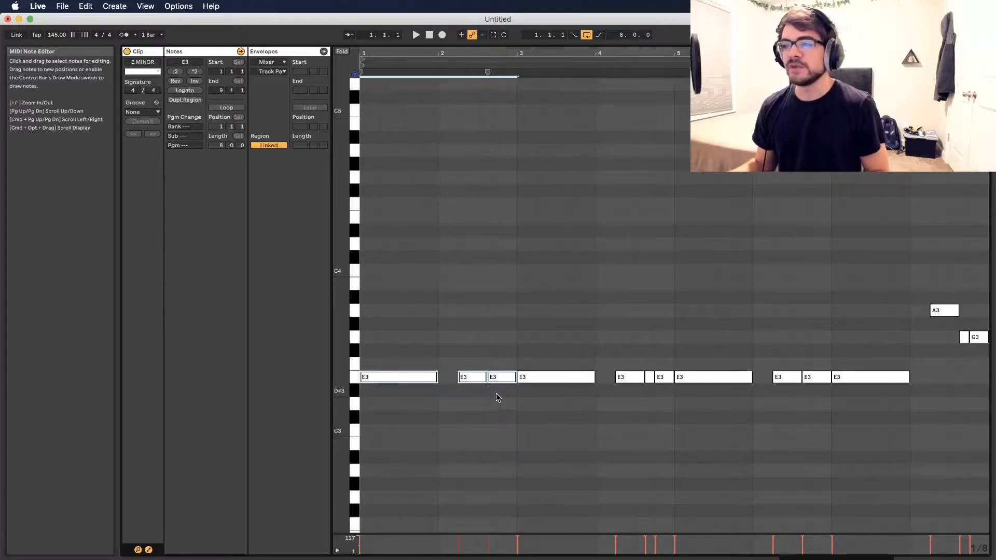
left_click(651, 380)
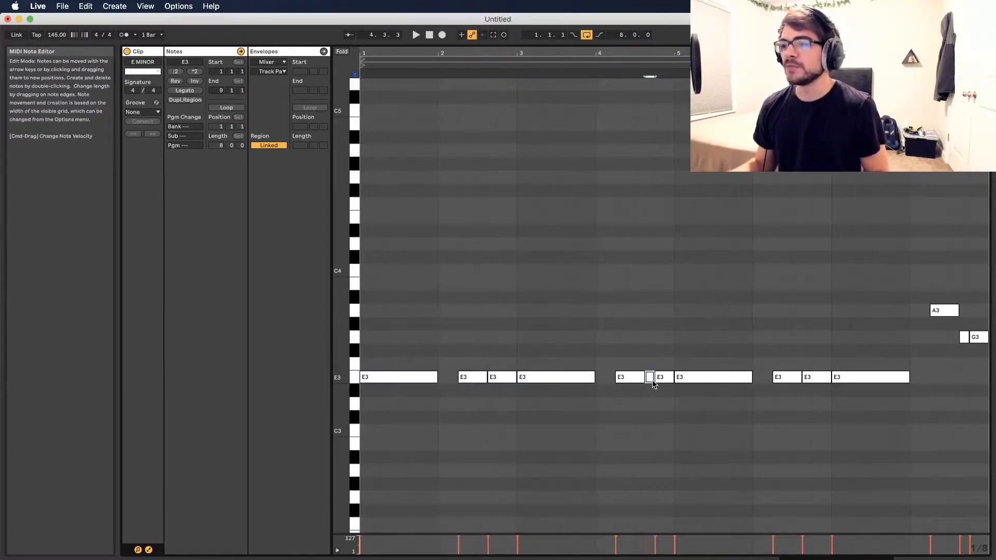
left_click_drag(920, 287, 969, 345)
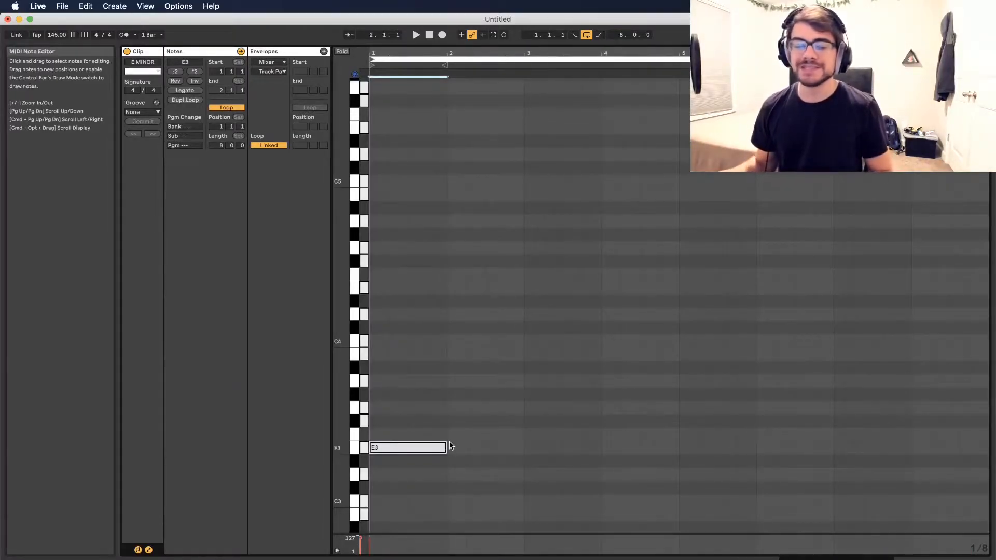
Step: Add two adjacent G3 notes at the end of bar 4, each about one and a half beats long
left_click_drag(413, 406, 413, 453)
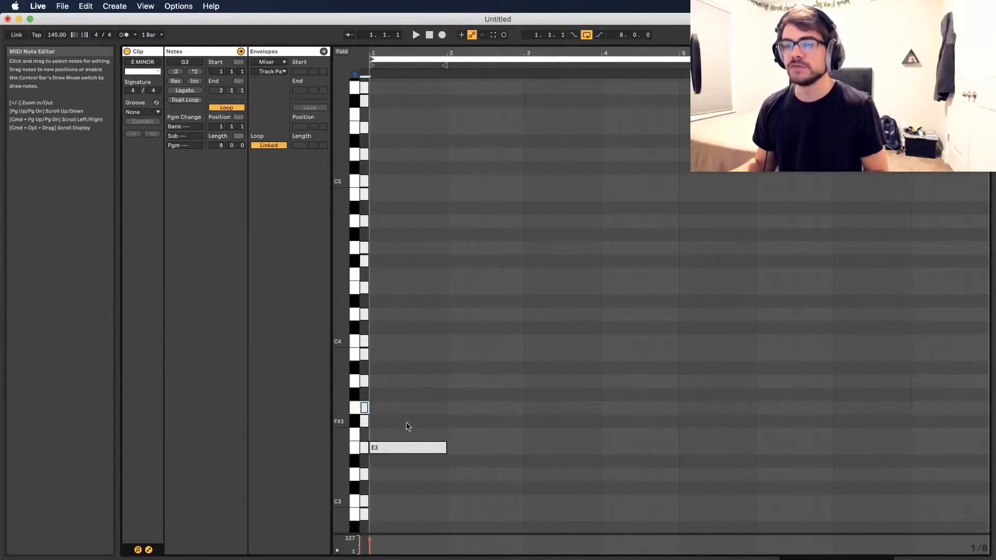
double_click(624, 409)
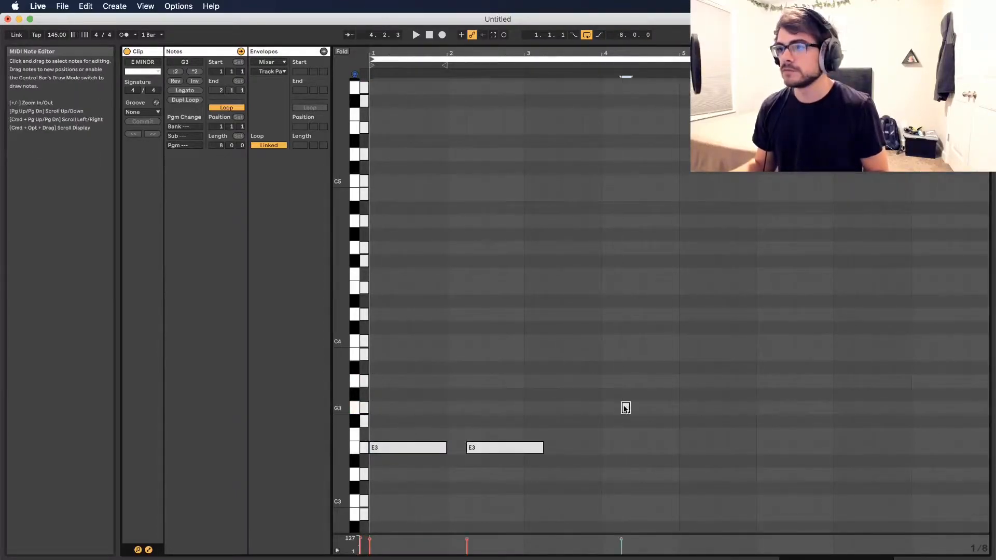
left_click_drag(629, 408, 646, 408)
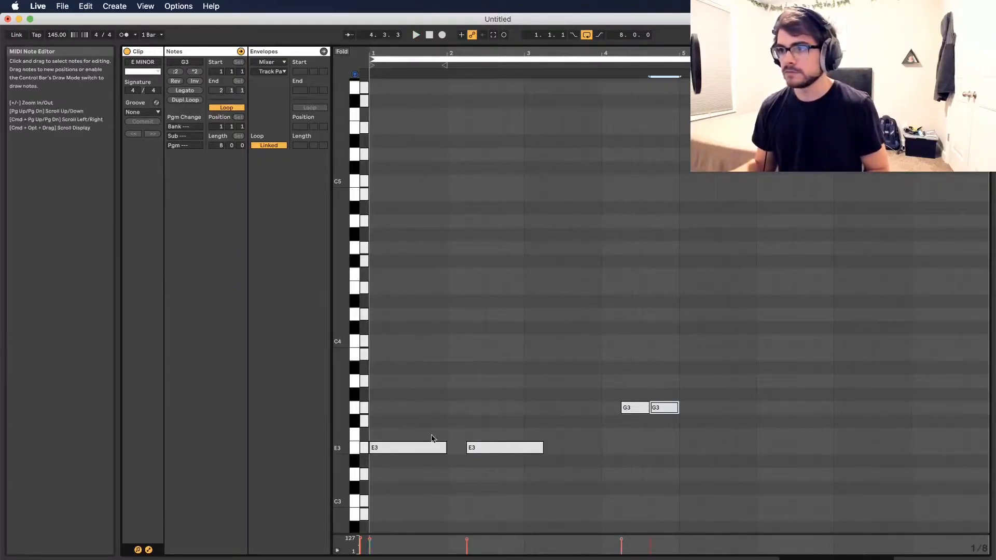
Step: Copy the E3 and G3 notes of the first four bars to bars 5 to 8 and play the pattern
left_click_drag(479, 418, 721, 485)
left_click_drag(422, 450, 731, 460)
key("space")
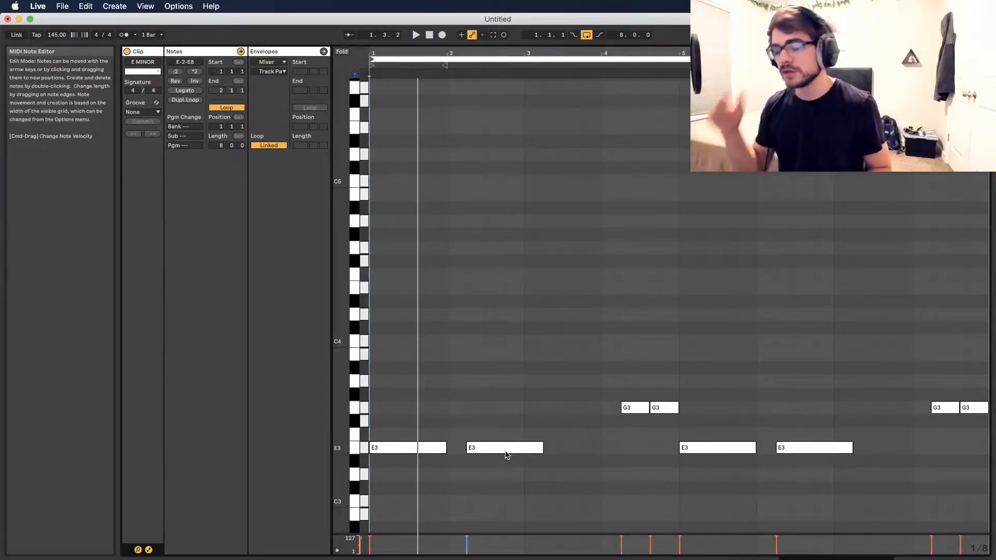
key("space")
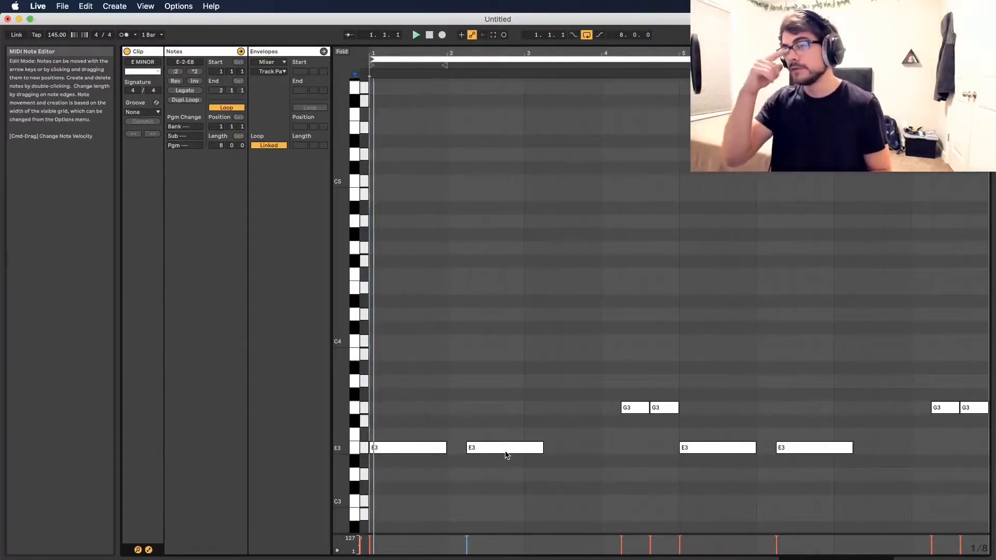
Step: Fill the gap before the bar 4 G3 notes with two duplicated E3 notes, the second one shorter
left_click(538, 449)
key("super+d")
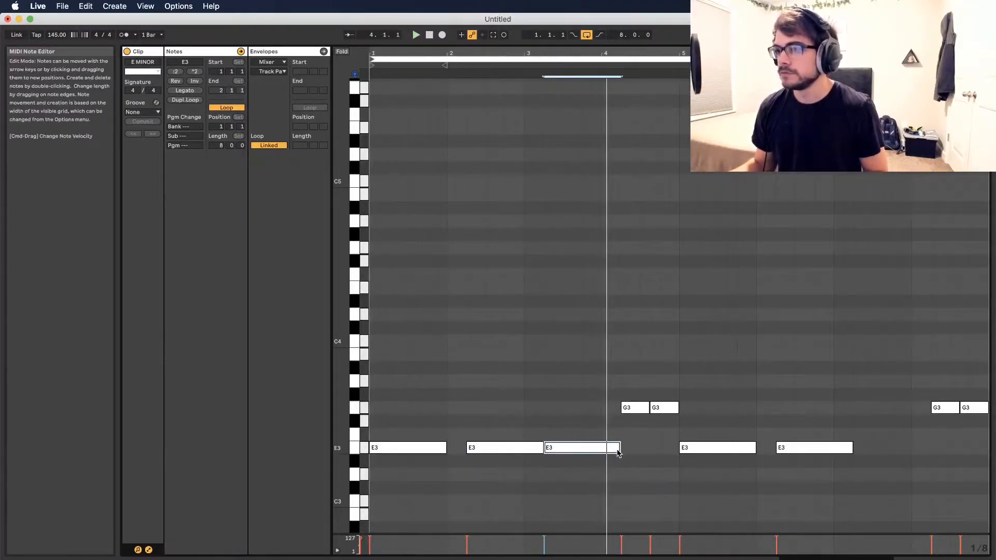
mouse_move(617, 449)
left_mouse_down()
mouse_move(591, 449)
mouse_move(620, 449)
left_mouse_up()
key("super+d")
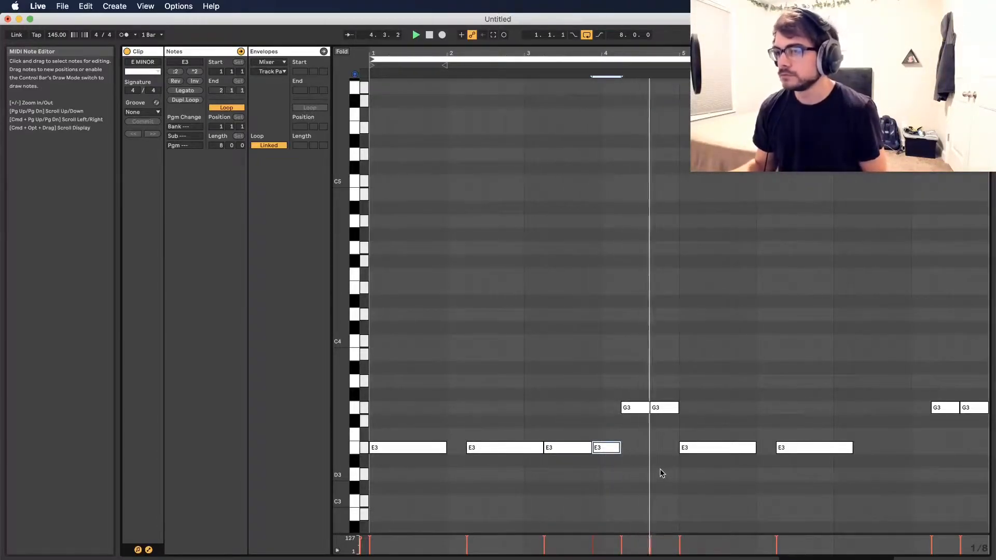
Step: Shorten the E3 note at bar 5 and add a second E3 note reaching up to the one in bar 6
left_click_drag(755, 449, 711, 458)
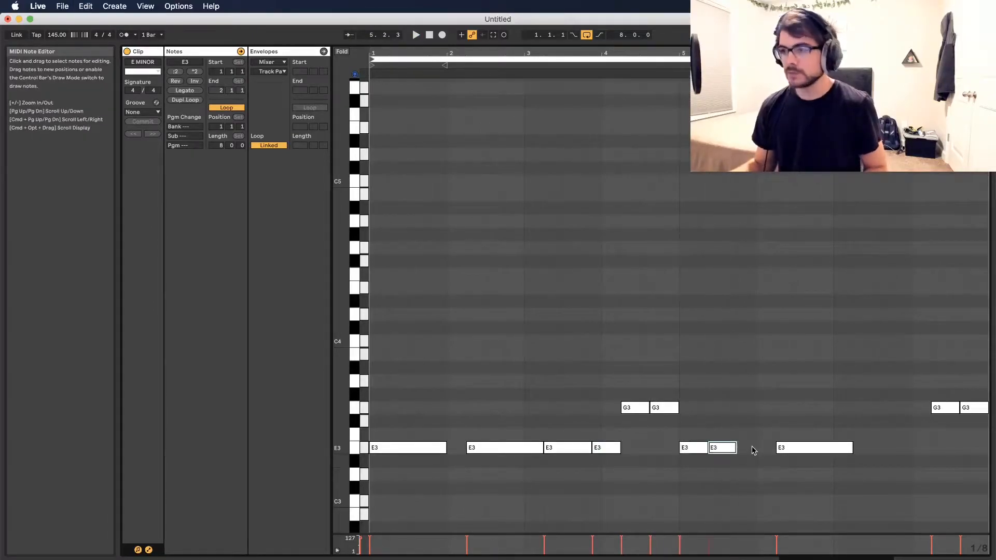
left_click(746, 451)
left_click_drag(735, 450, 771, 449)
Step: Copy the two E3 notes preceding the bar 4 G3 notes into the gap before the bar 8 G3 notes
left_click(613, 449)
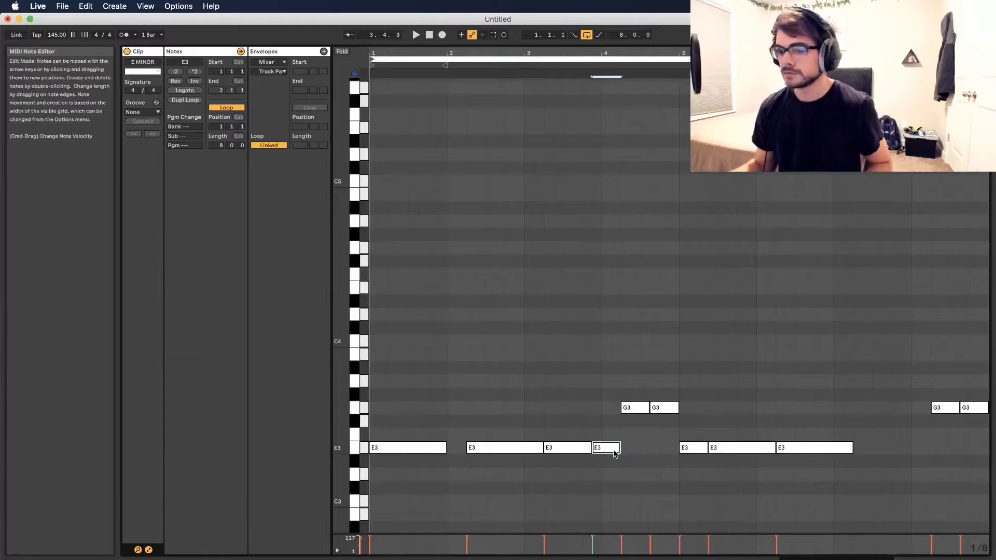
left_click_drag(611, 451, 924, 459)
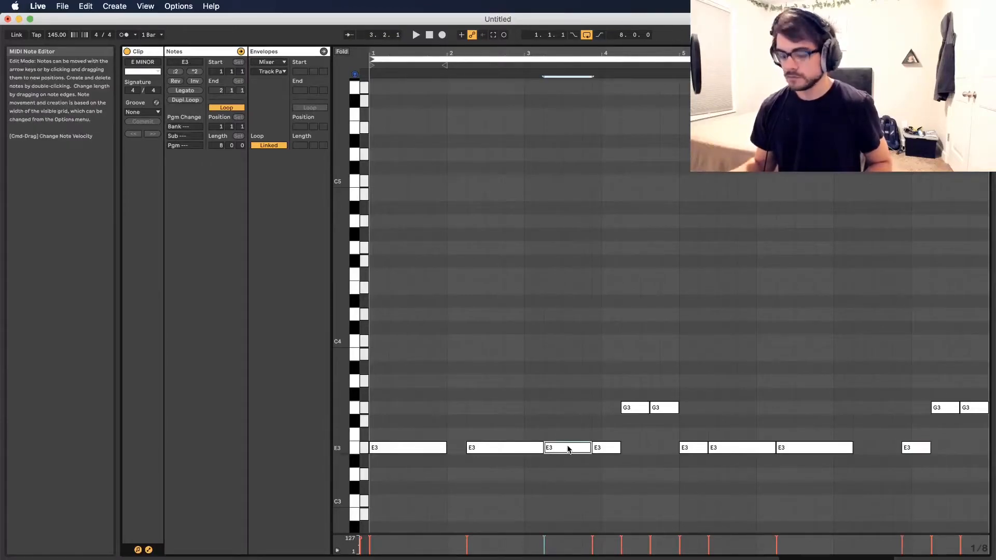
left_click_drag(568, 449, 882, 460)
left_click(918, 450)
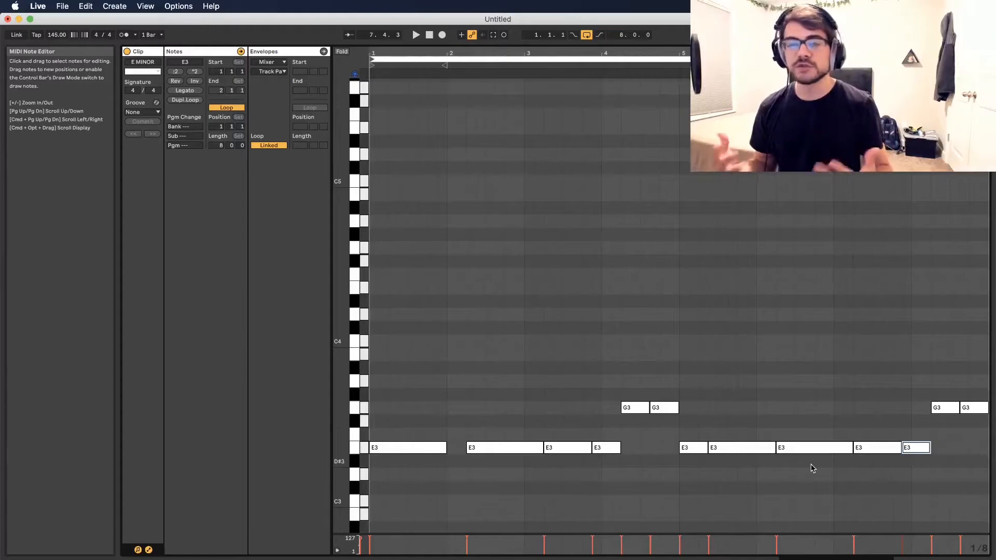
left_click_drag(580, 404, 590, 435)
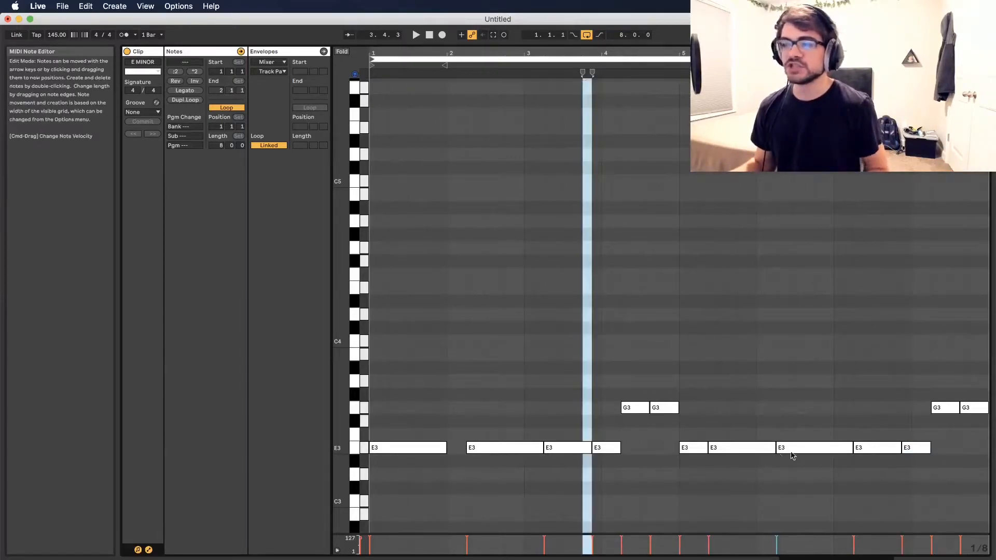
left_click(921, 447)
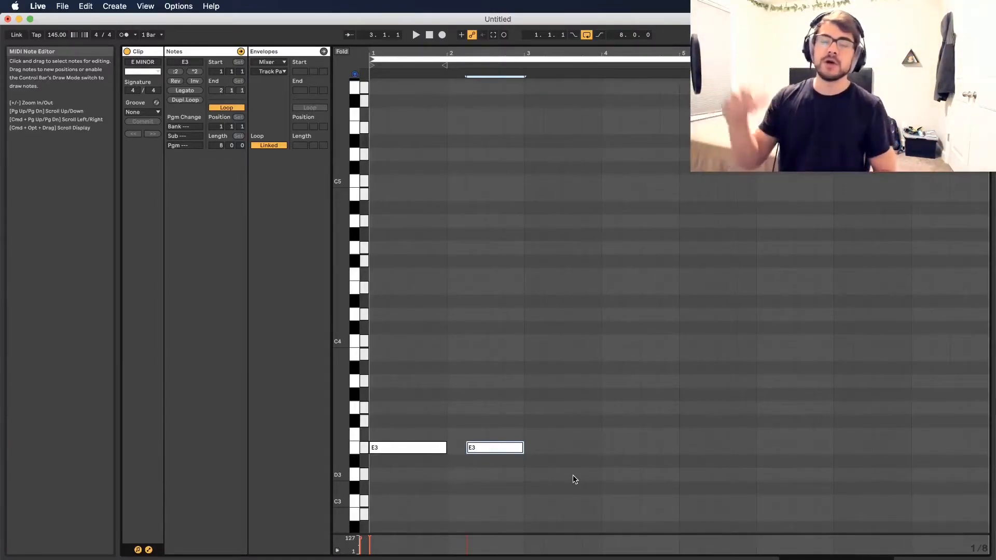
Step: Copy the two opening E3 notes to bar 7 at F#3
left_click_drag(407, 416, 565, 488)
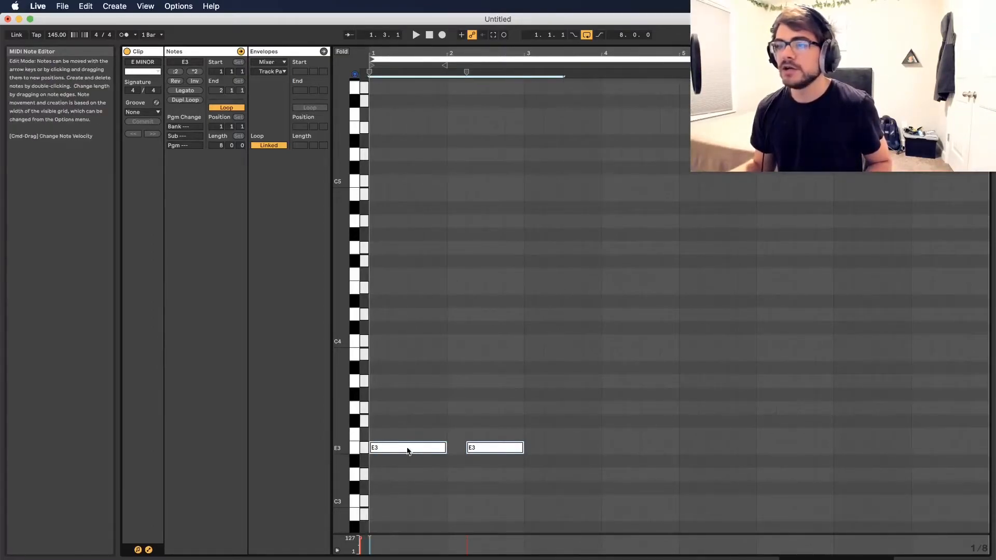
left_click_drag(407, 450, 869, 416)
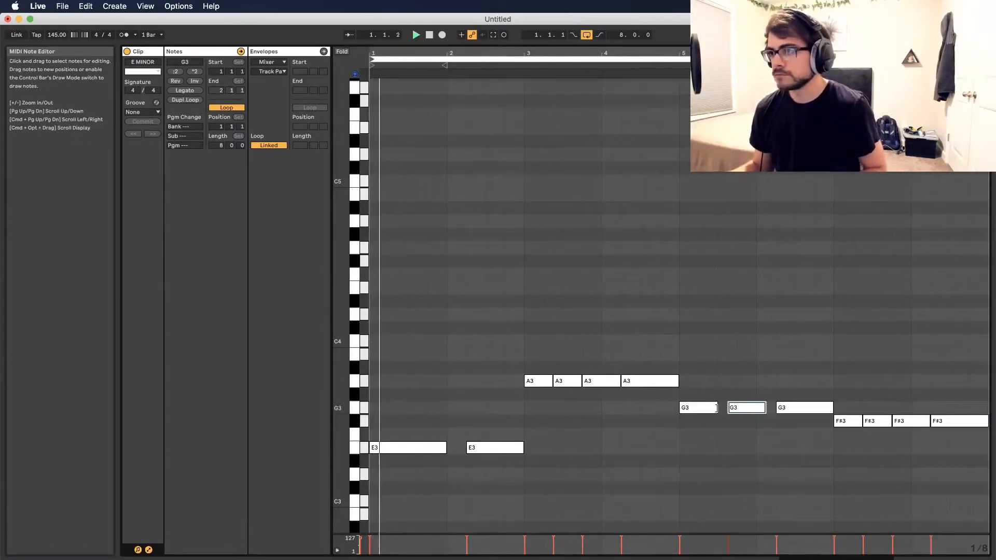
Step: Lengthen the second G3 note of bar 5 until it meets the third G3 note, checking it in playback
mouse_move(767, 407)
left_mouse_down()
mouse_move(723, 412)
mouse_move(775, 412)
left_mouse_up()
left_click(779, 429)
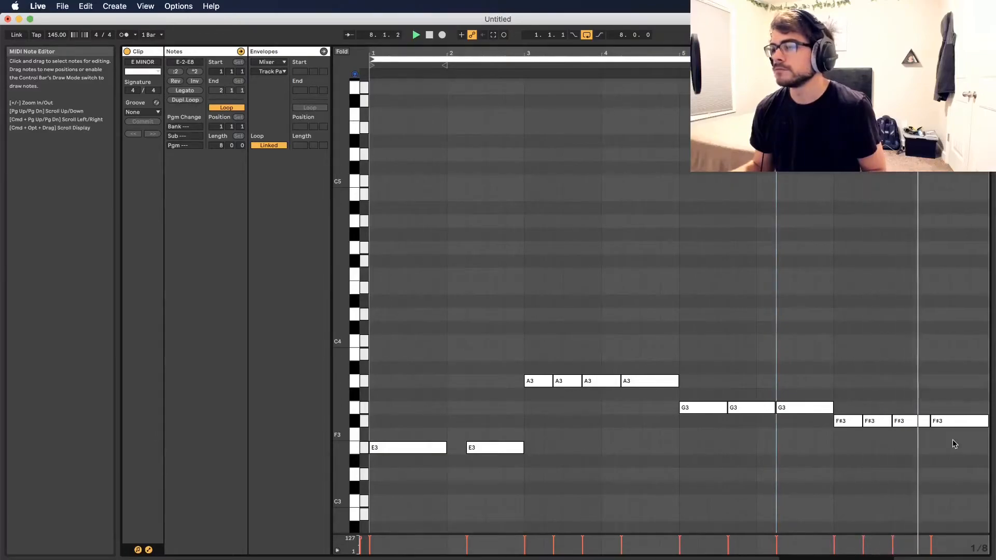
key("space")
Step: Shorten the last F#3 note to end at 8.4, add a short F#3 note at the end of bar 8 and play the pattern
left_click_drag(986, 421, 968, 425)
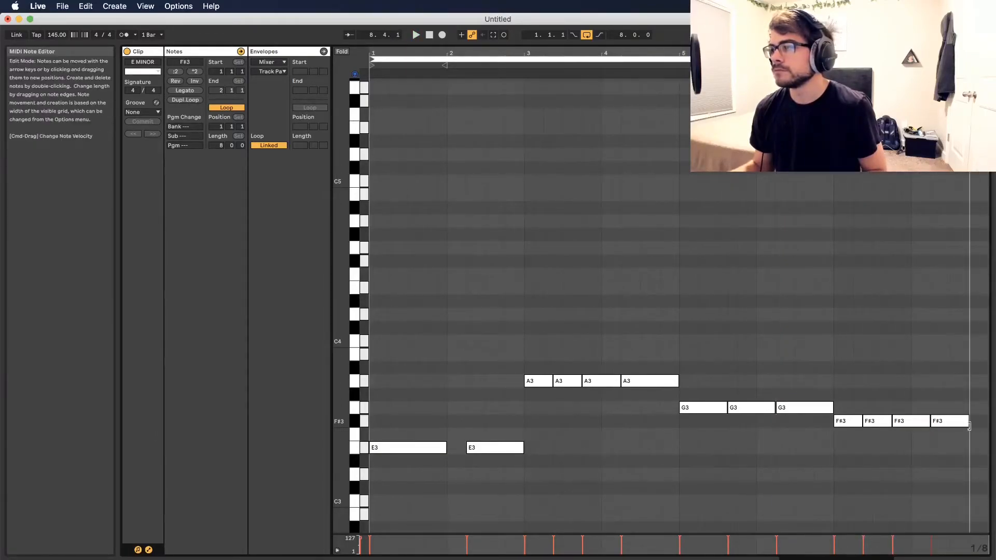
double_click(987, 422)
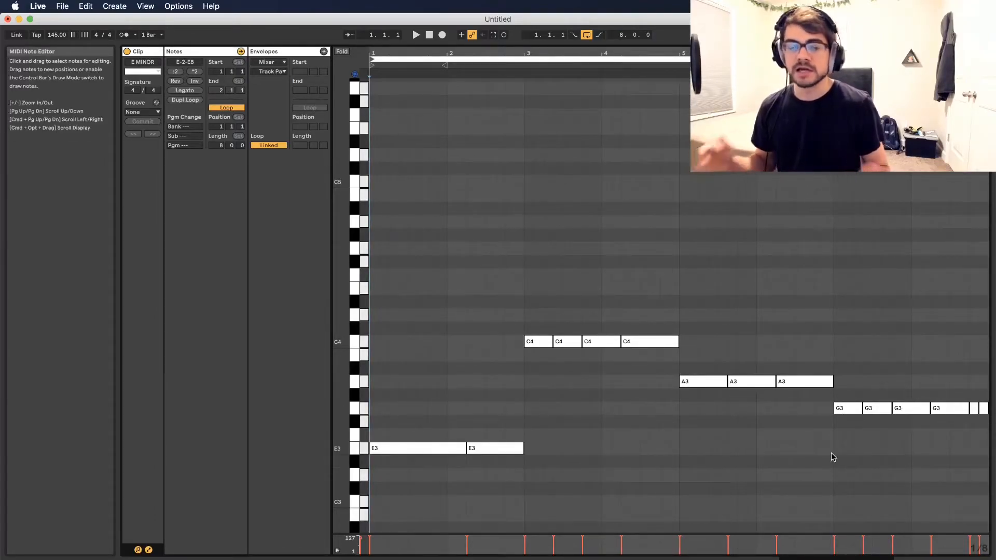
key("space")
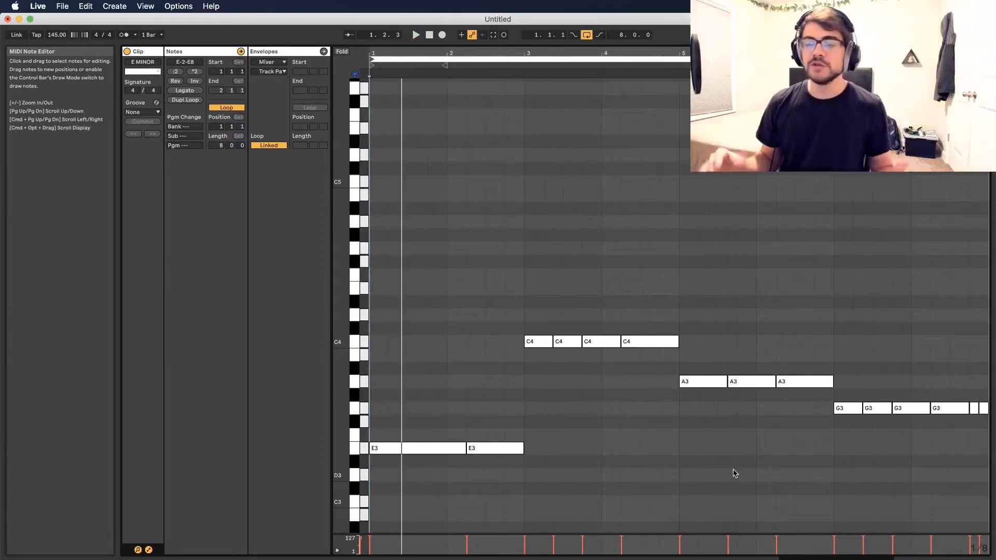
Step: Turn the tail of the second E3 note into a roll of six 1/32T notes leading into bar 3
left_click_drag(423, 408, 525, 459)
left_click(545, 464)
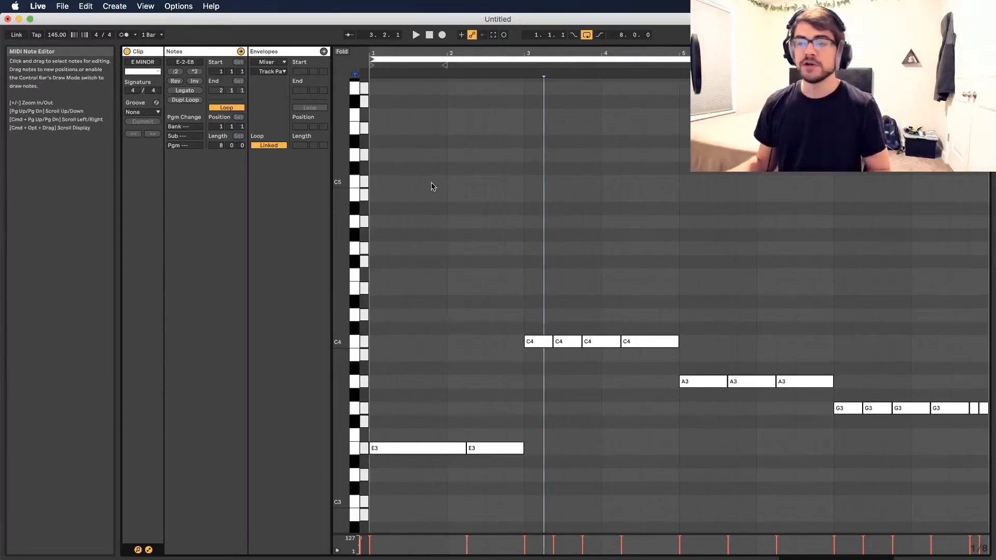
key("plus")
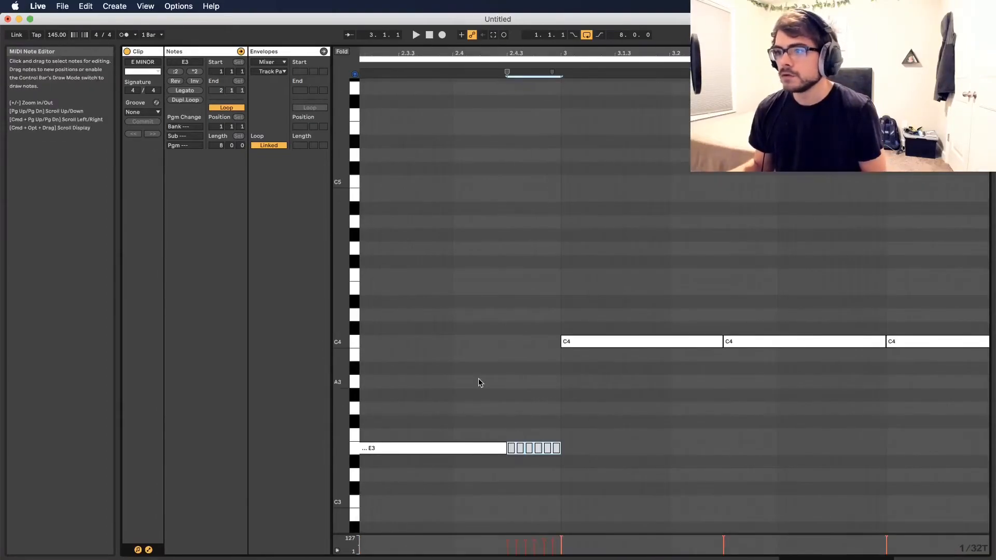
left_click(478, 379)
left_click_drag(508, 423, 518, 438)
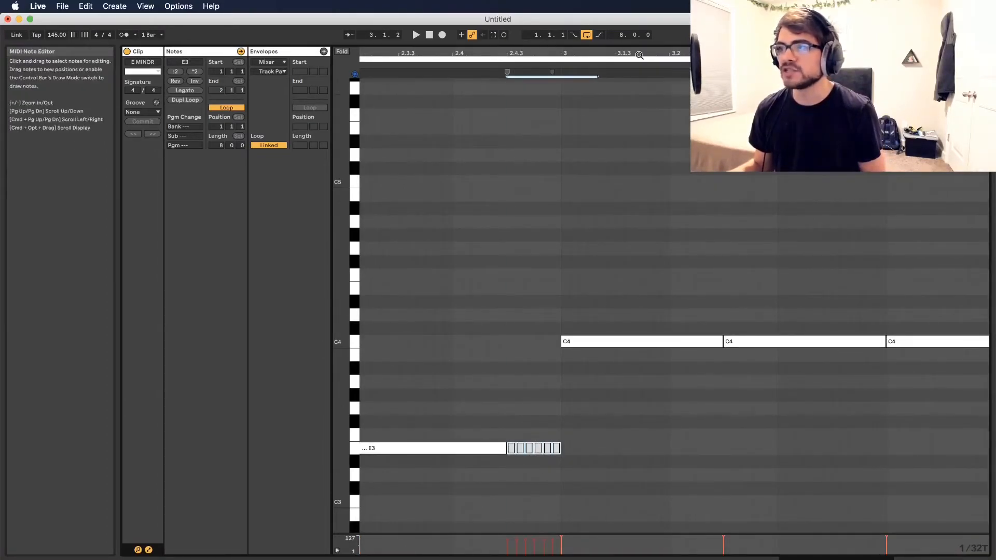
left_click_drag(639, 55, 538, 16)
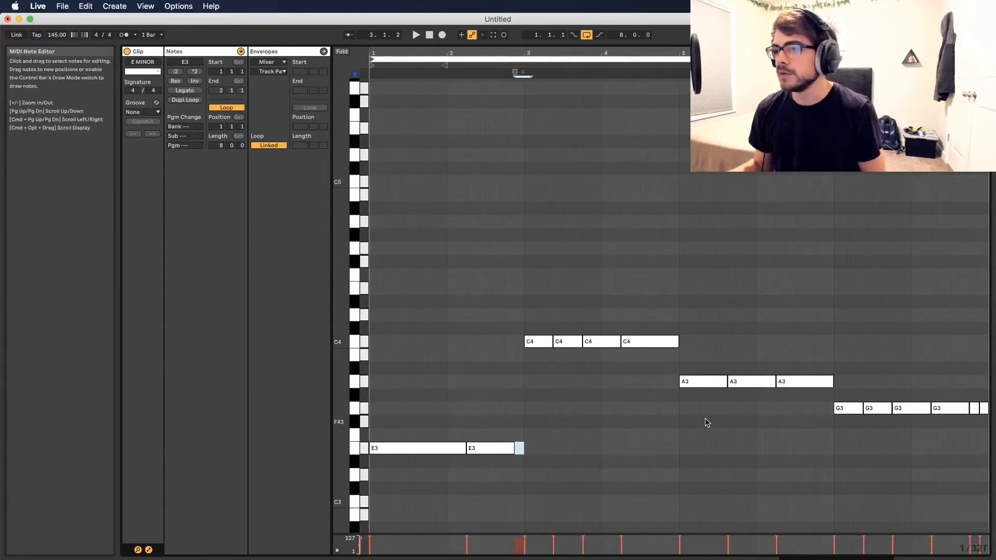
Step: Lower the two short G3 notes at the end of bar 8 to F#3
left_click(983, 408)
mouse_move(975, 413)
left_mouse_down()
mouse_move(975, 425)
mouse_move(987, 418)
left_mouse_up()
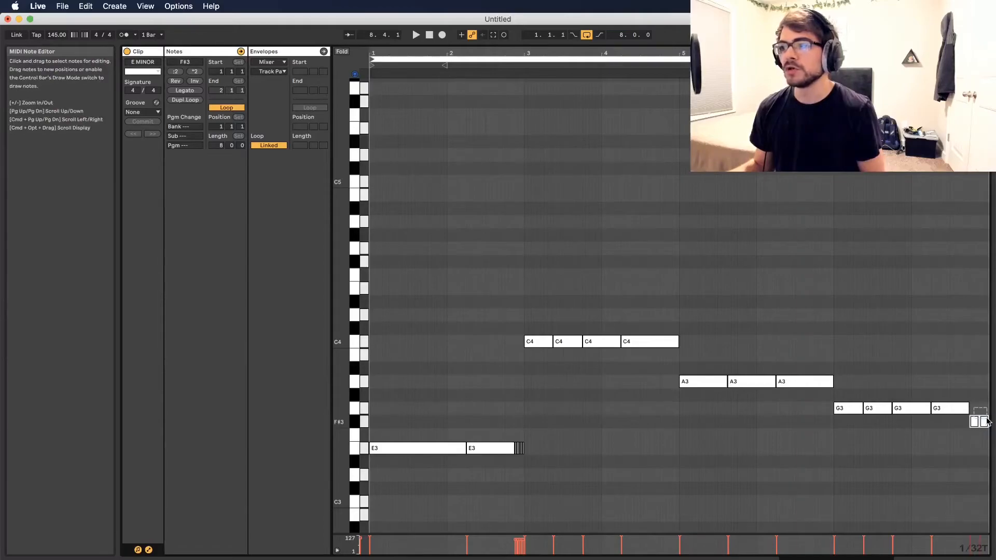